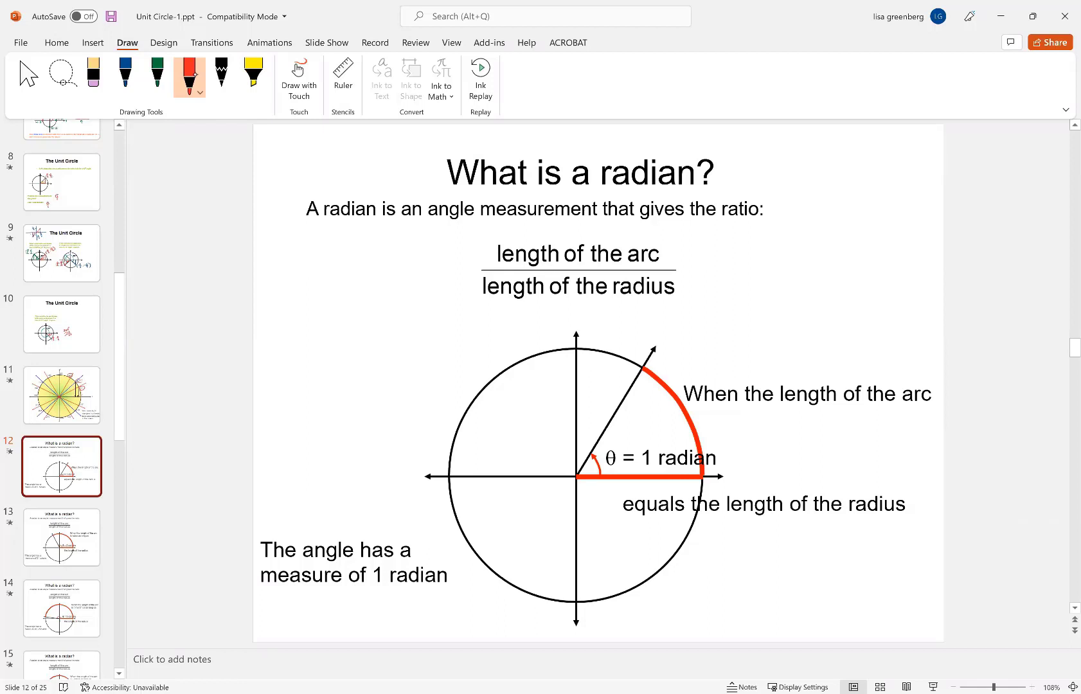
Step: Sketch a red angle wedge labelled 30° beside the fraction, then retrace its arc in green
drag(320, 261, 309, 308)
drag(373, 329, 392, 406)
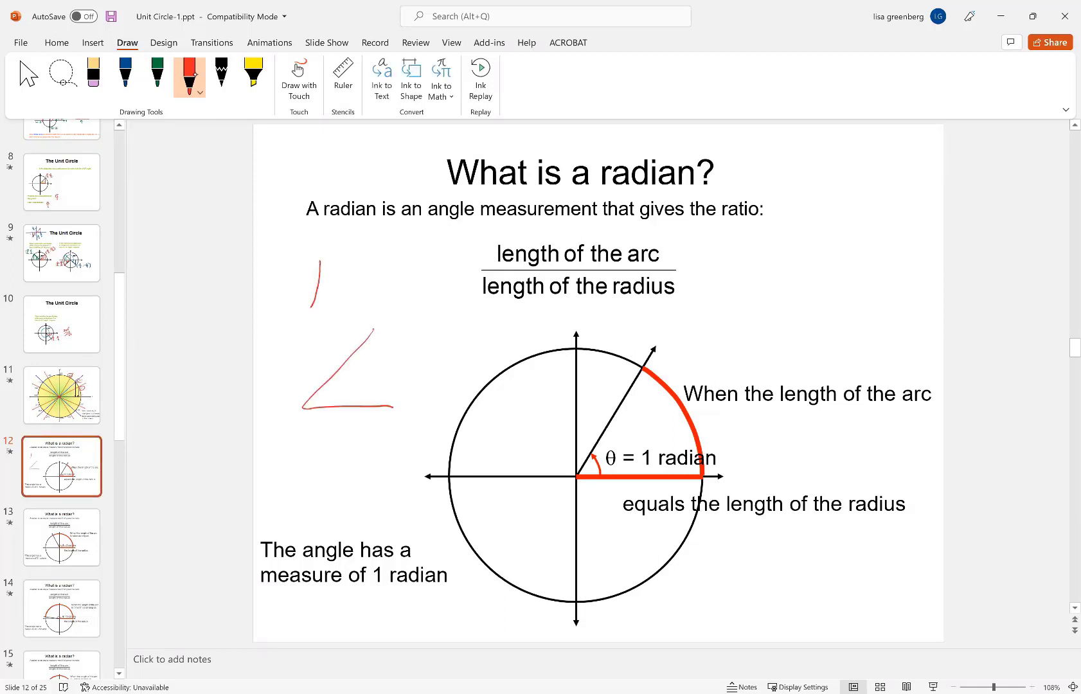
mouse_move(373, 330)
mouse_down()
mouse_move(394, 354)
mouse_move(395, 409)
mouse_up()
mouse_move(313, 393)
mouse_down()
mouse_move(319, 407)
mouse_move(344, 382)
mouse_up()
click(157, 74)
mouse_move(372, 331)
mouse_down()
mouse_move(398, 402)
mouse_move(380, 343)
mouse_move(398, 399)
mouse_move(399, 388)
mouse_up()
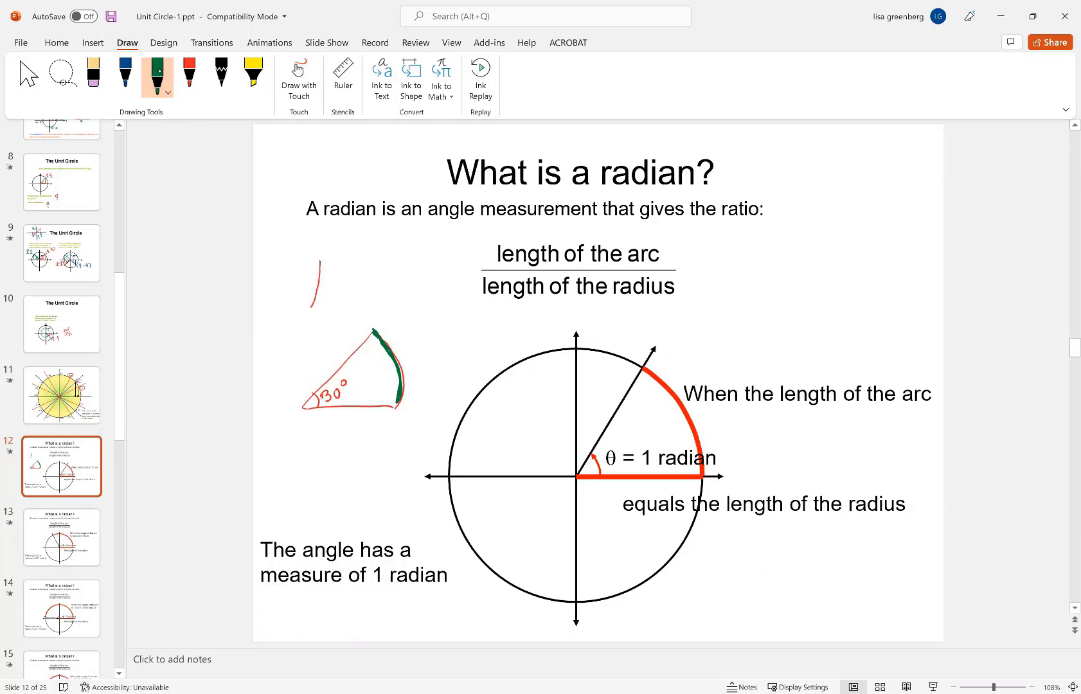
Step: Circle the fraction and trace the x-axis radius in green, then trace the 1-radian arc in blue
mouse_move(687, 232)
mouse_down()
mouse_move(647, 225)
mouse_move(581, 312)
mouse_move(717, 256)
mouse_move(665, 228)
mouse_up()
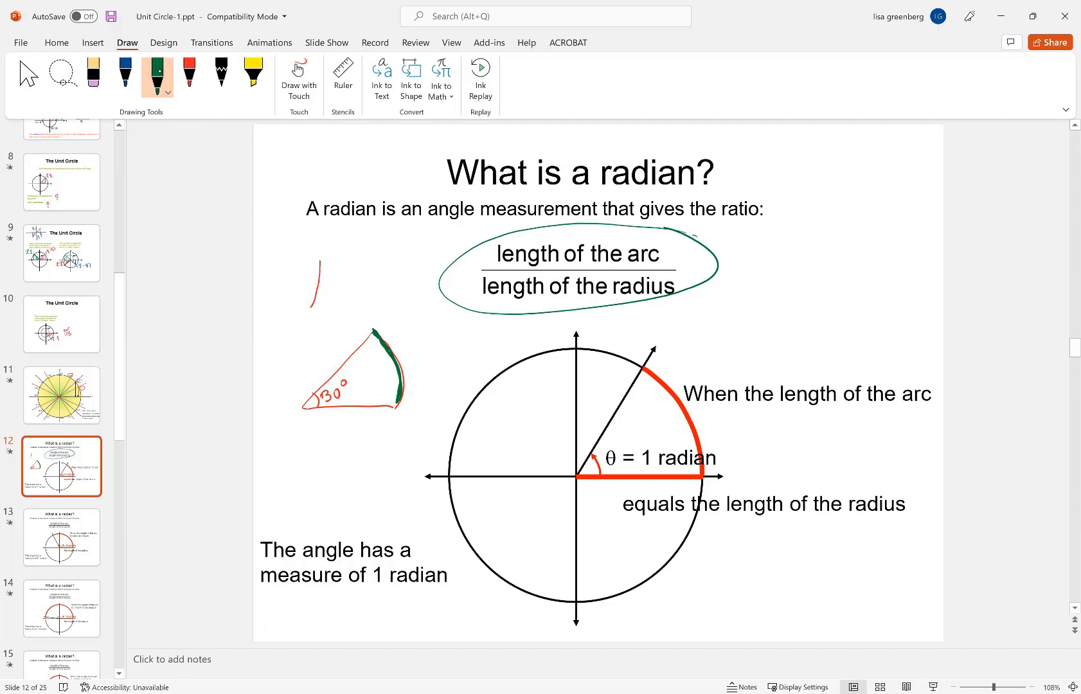
mouse_move(577, 479)
mouse_down()
mouse_move(703, 480)
mouse_move(600, 476)
mouse_move(682, 481)
mouse_move(651, 479)
mouse_up()
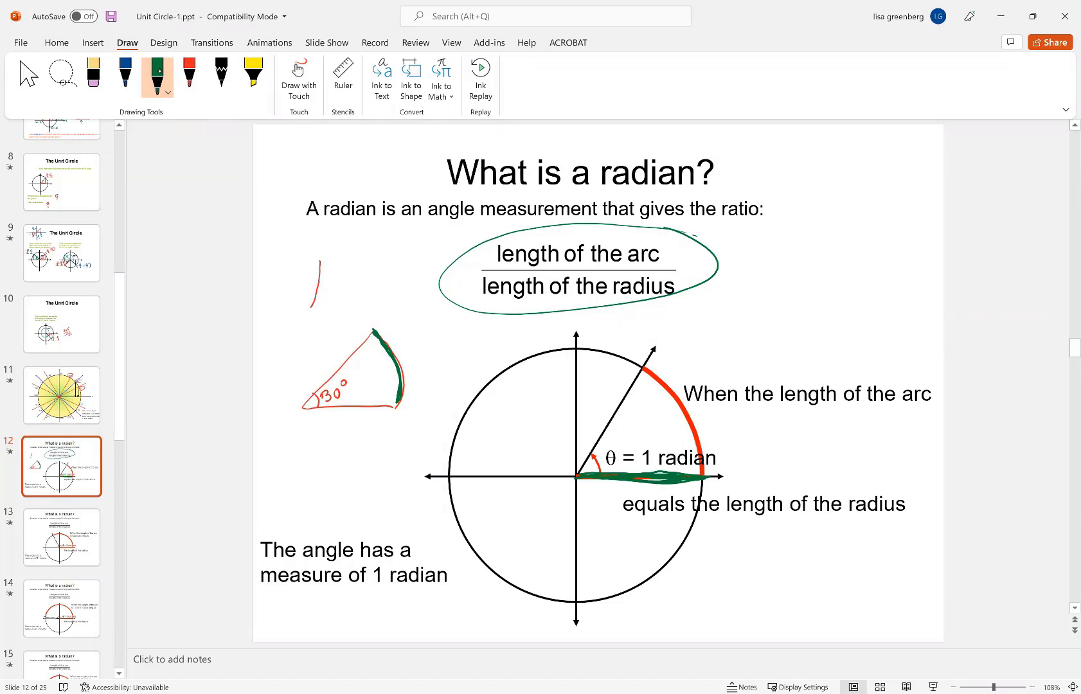
click(125, 74)
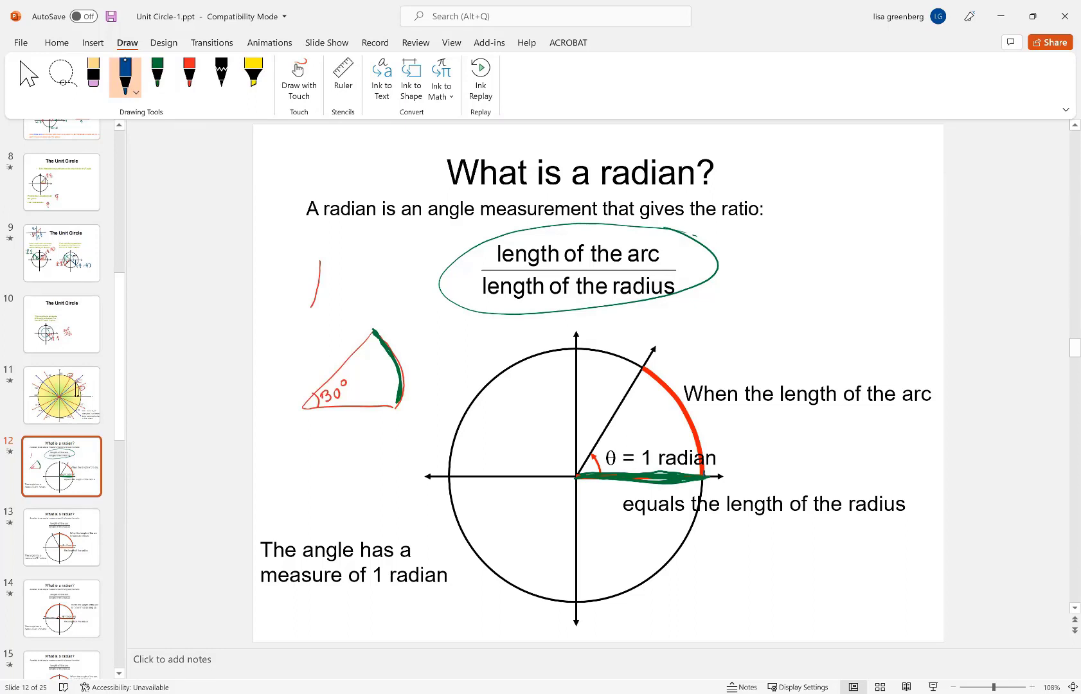
mouse_move(703, 465)
mouse_down()
mouse_move(660, 381)
mouse_move(643, 370)
mouse_up()
drag(643, 369, 656, 362)
Step: On the 2-radians slide, trace the x-axis radius in blue and mark a radius-length step on the arc
click(61, 537)
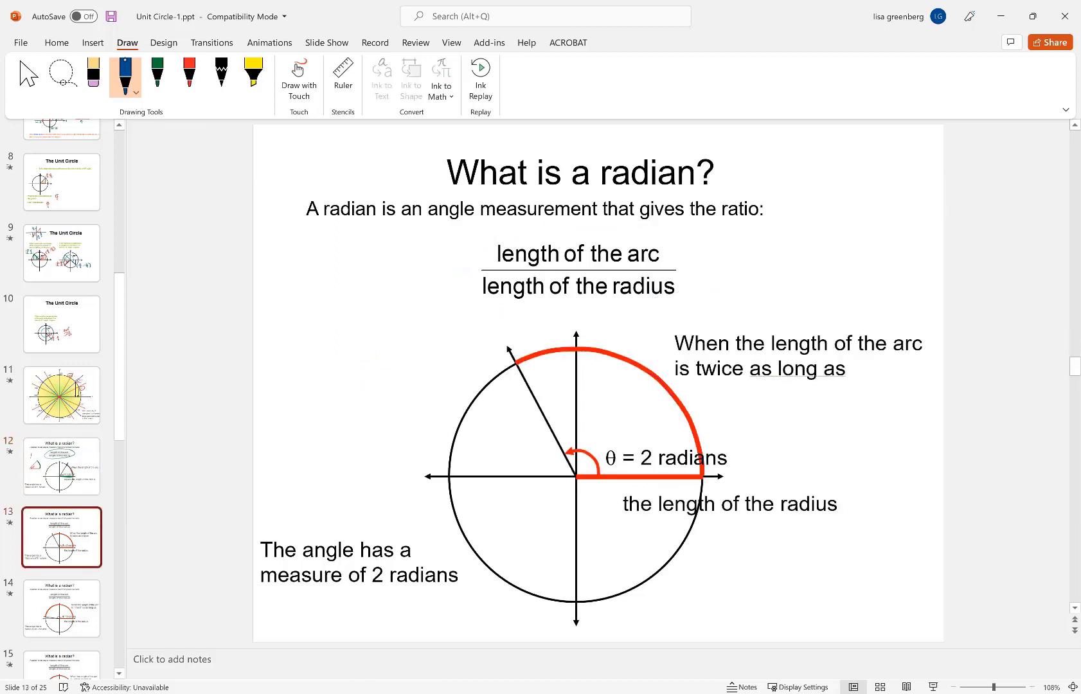
drag(578, 478, 718, 476)
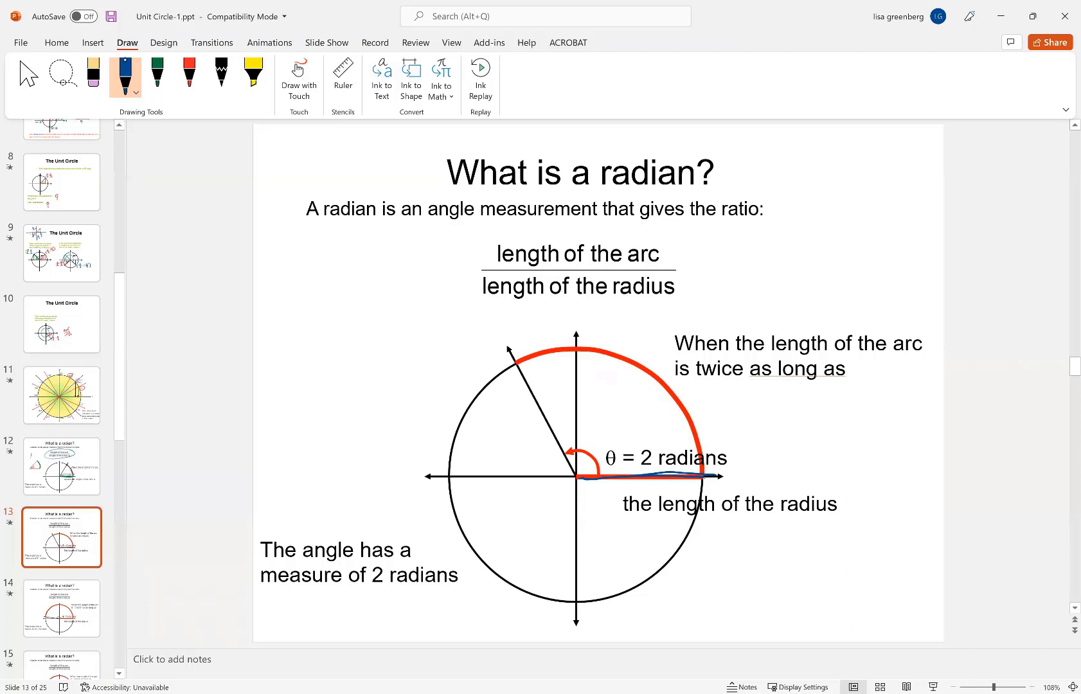
mouse_move(657, 368)
mouse_down()
mouse_move(700, 395)
mouse_move(701, 410)
mouse_move(721, 399)
mouse_move(785, 401)
mouse_up()
Step: Draw an arrow along the negative x-axis on the 3-radians slide, then advance to the π-radians slide
click(62, 608)
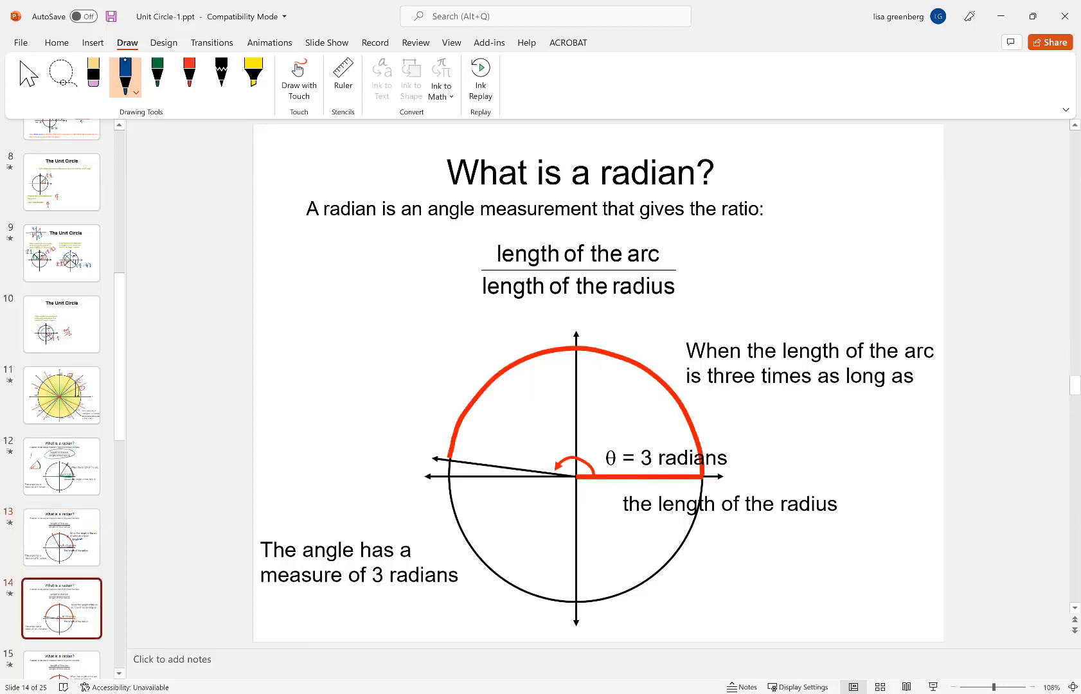
scroll(62, 398, down, 5)
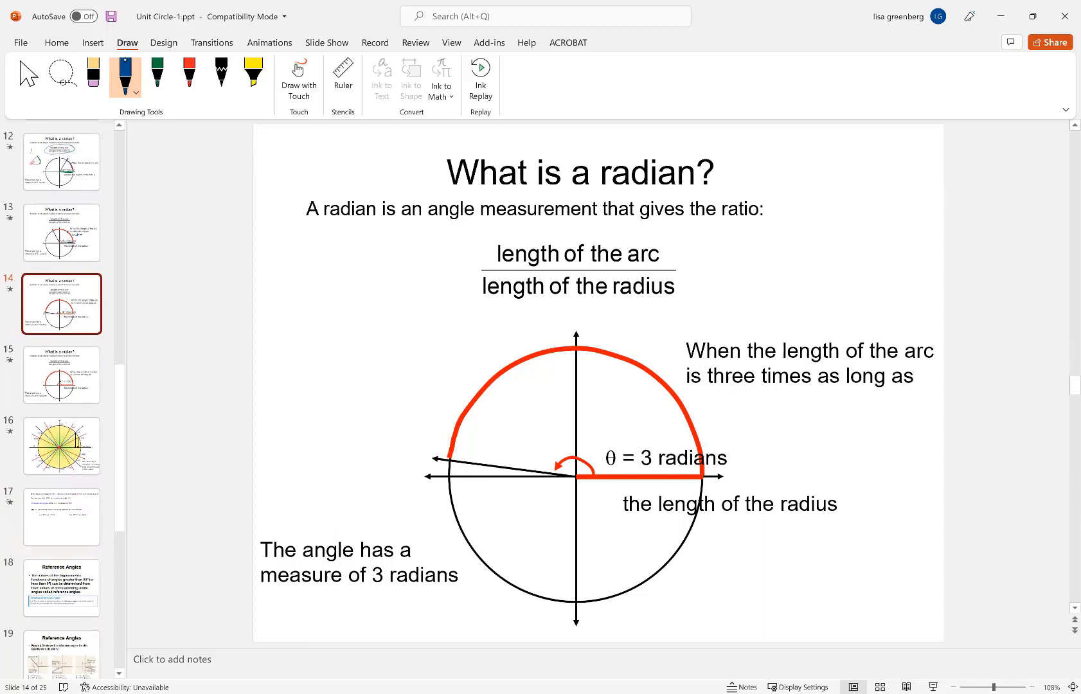
click(62, 374)
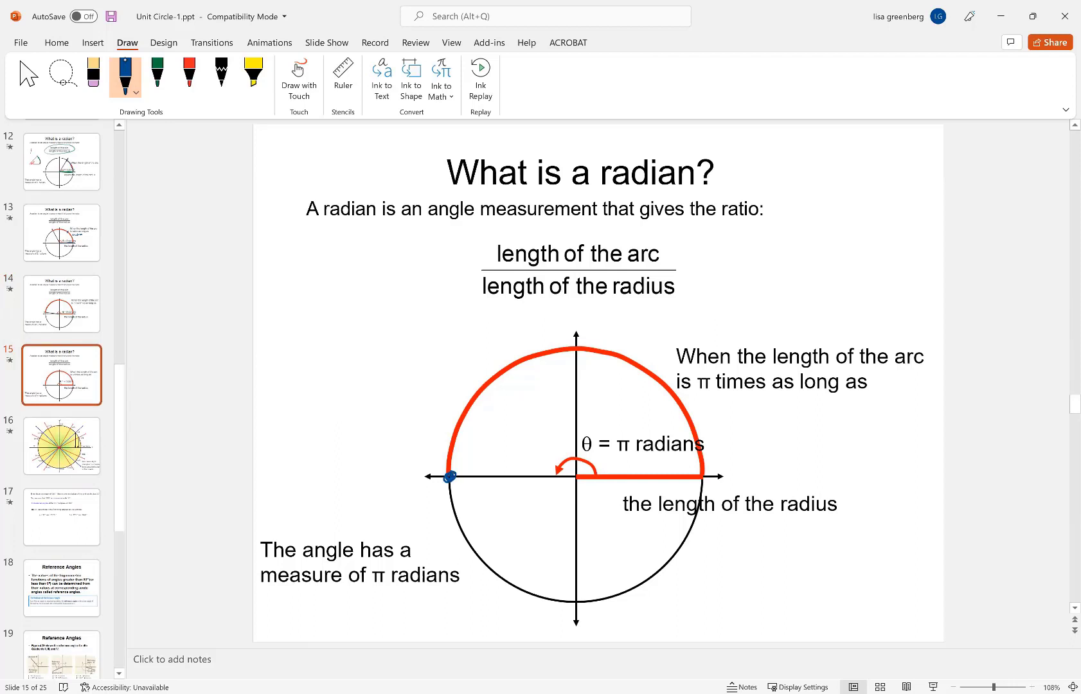
click(22, 331)
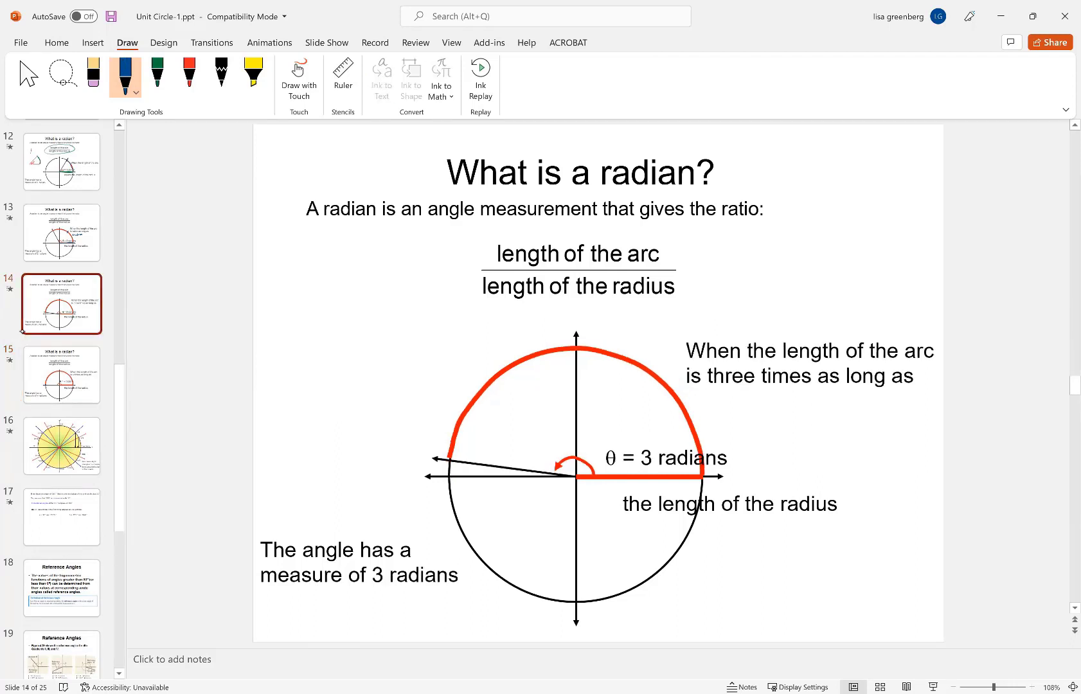
mouse_move(444, 478)
mouse_down()
mouse_move(410, 480)
mouse_move(471, 476)
mouse_up()
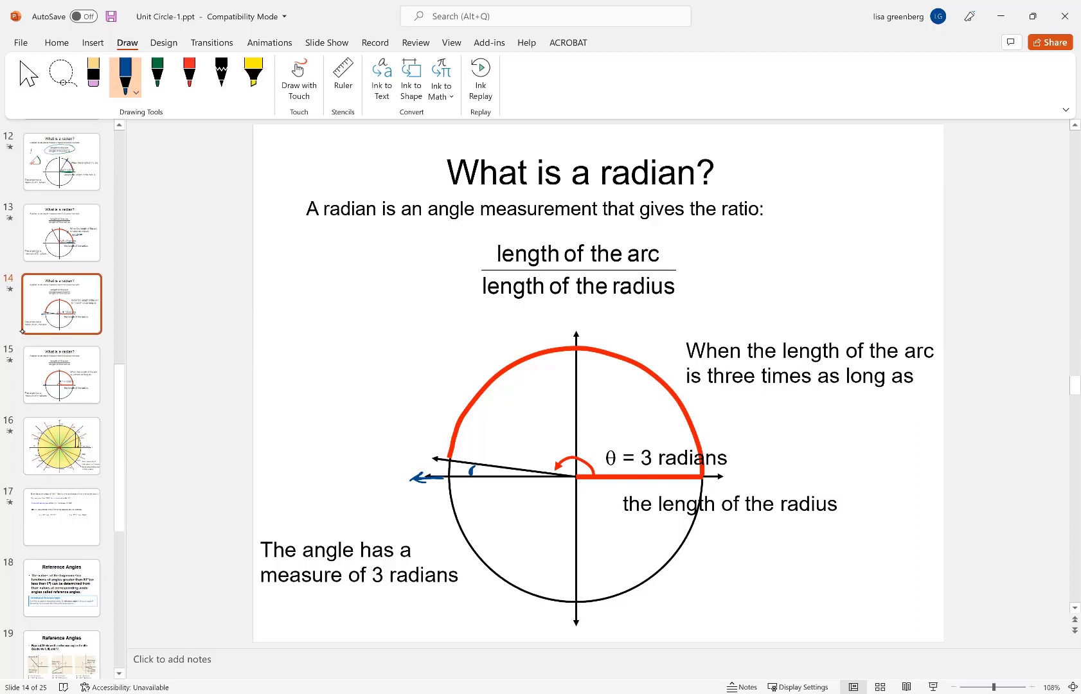
key(Page_Down)
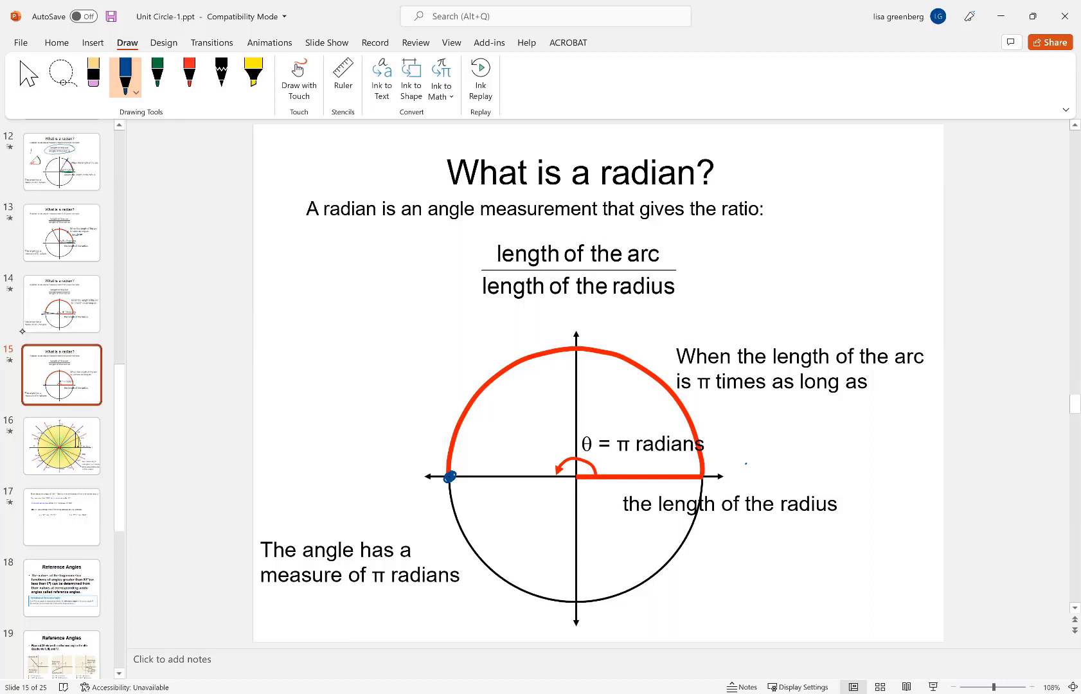
Step: Write 'π, 180°' at the circle's left axis point and 0° at the right end
click(409, 464)
key(Page_Down)
key(Page_Up)
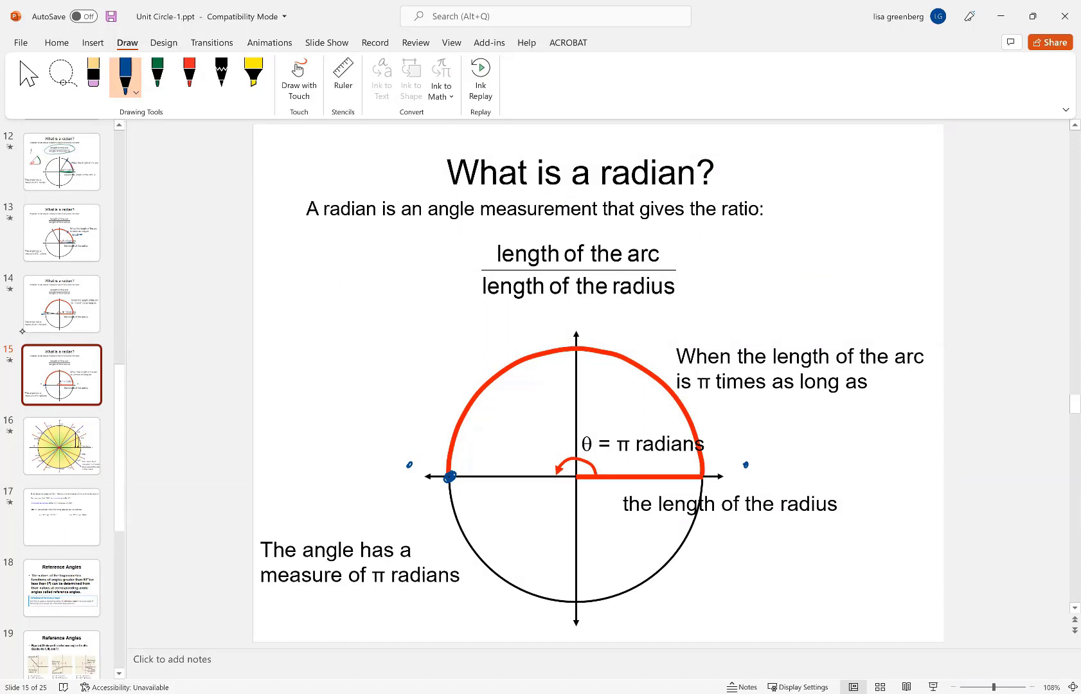
drag(385, 469, 387, 483)
mouse_move(396, 466)
mouse_down()
mouse_move(391, 476)
mouse_move(425, 451)
mouse_up()
drag(745, 465, 751, 463)
drag(769, 450, 768, 450)
mouse_move(370, 480)
mouse_down()
mouse_move(361, 492)
mouse_move(337, 482)
mouse_up()
drag(311, 473, 346, 463)
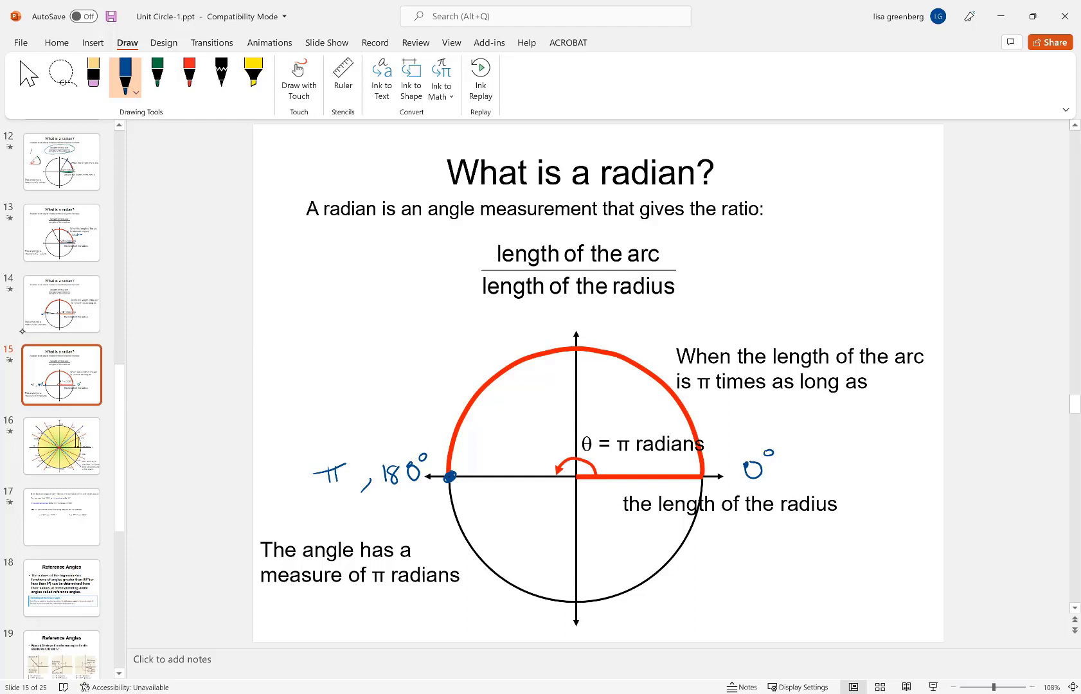
Step: Dot the top of the circle and label it 90, π/2
drag(573, 344, 576, 347)
mouse_move(597, 316)
mouse_down()
mouse_move(596, 332)
mouse_move(607, 317)
mouse_up()
drag(648, 304, 668, 327)
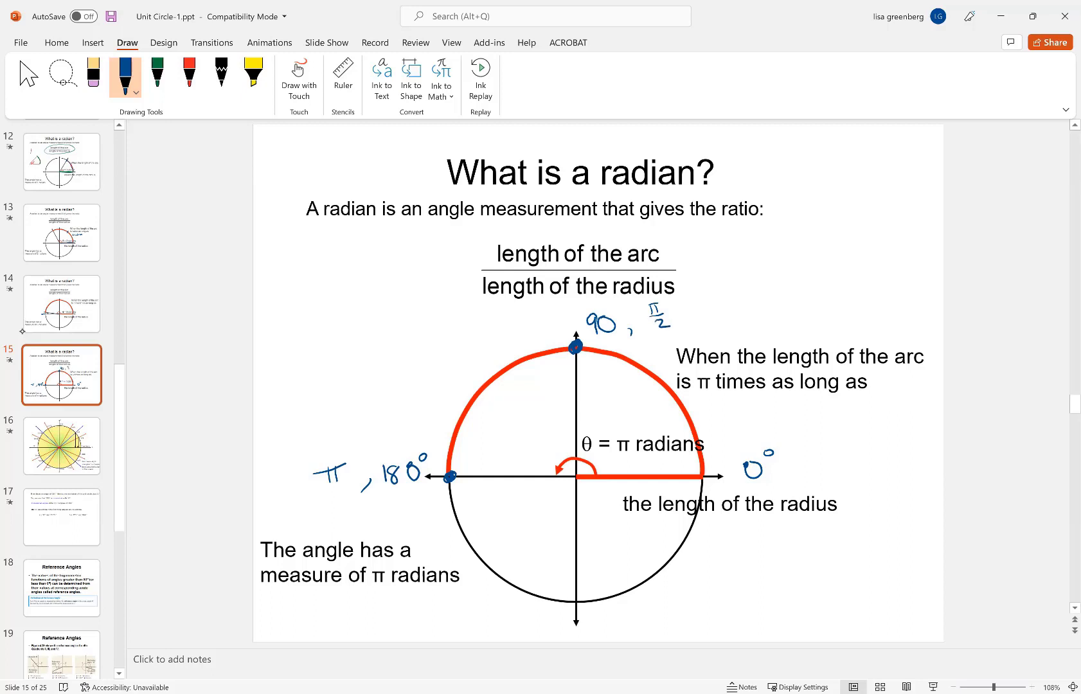
Step: Draw the 30°, 45° and 60° rays from the origin and label the lowest ray 30 and π/6
drag(576, 477, 694, 426)
drag(578, 475, 670, 393)
drag(577, 476, 627, 363)
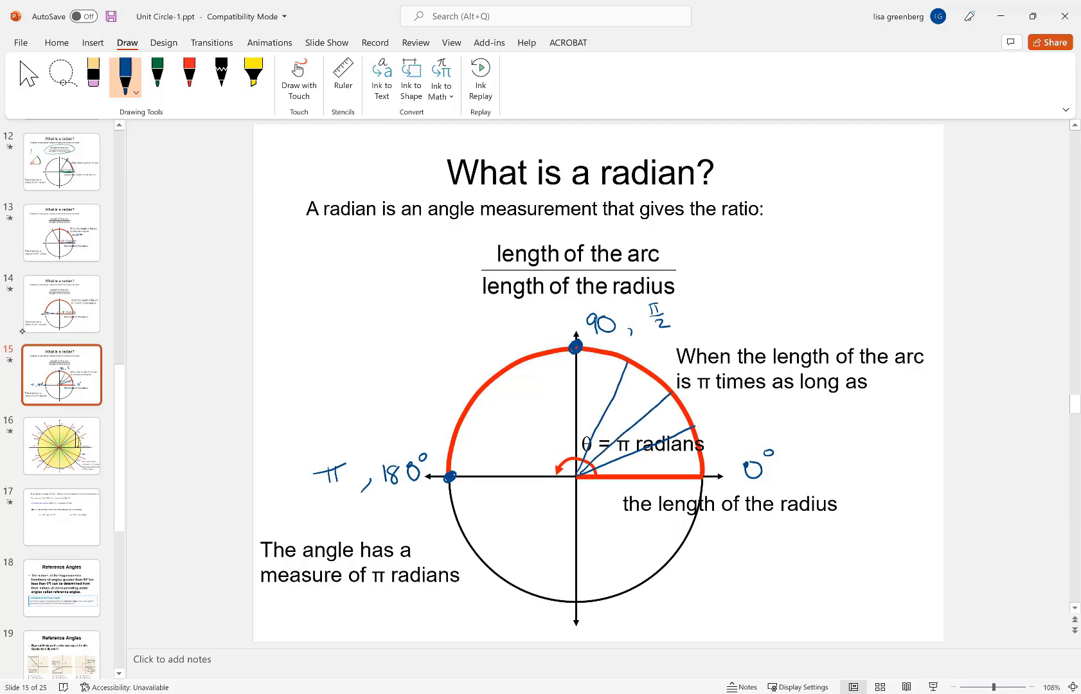
mouse_move(621, 464)
mouse_down()
mouse_move(618, 477)
mouse_move(643, 465)
mouse_up()
mouse_move(707, 412)
mouse_down()
mouse_move(710, 425)
mouse_move(722, 410)
mouse_move(729, 423)
mouse_up()
mouse_move(722, 429)
mouse_down()
mouse_move(718, 442)
mouse_move(725, 434)
mouse_up()
mouse_move(607, 456)
mouse_down()
mouse_move(600, 472)
mouse_move(623, 442)
mouse_up()
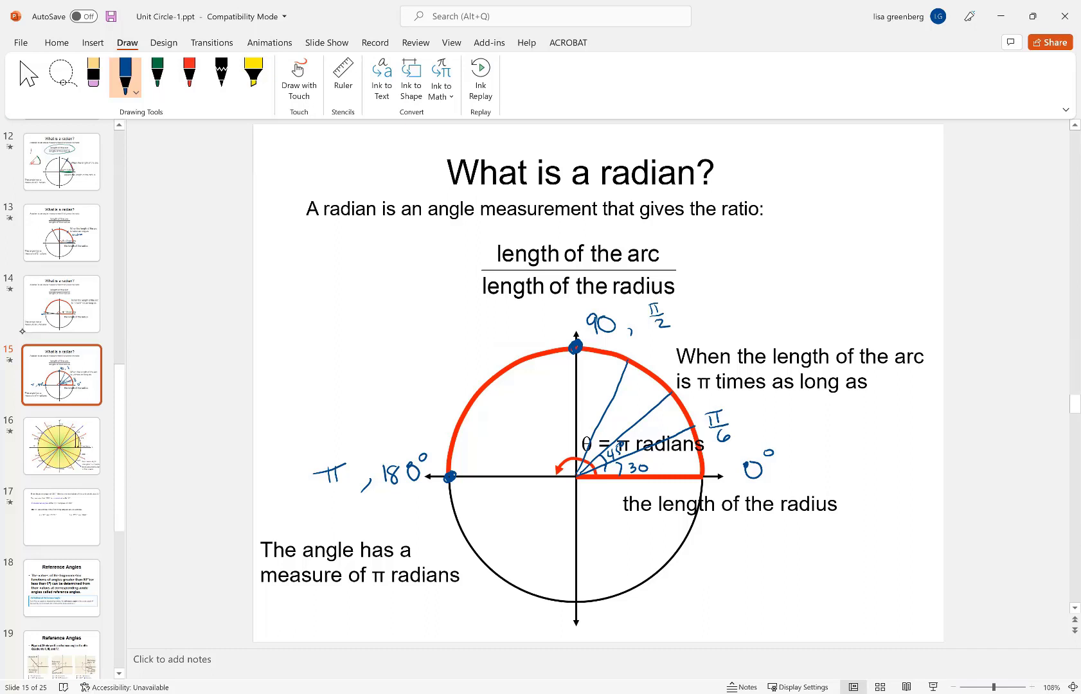
Step: Extend the 45° ray, label it 'π/4, 45°', and add 30° after the π/6 label
drag(671, 392, 775, 318)
mouse_move(775, 304)
mouse_down()
mouse_move(779, 315)
mouse_move(792, 295)
mouse_move(798, 310)
mouse_up()
drag(785, 321, 799, 328)
drag(795, 316, 796, 339)
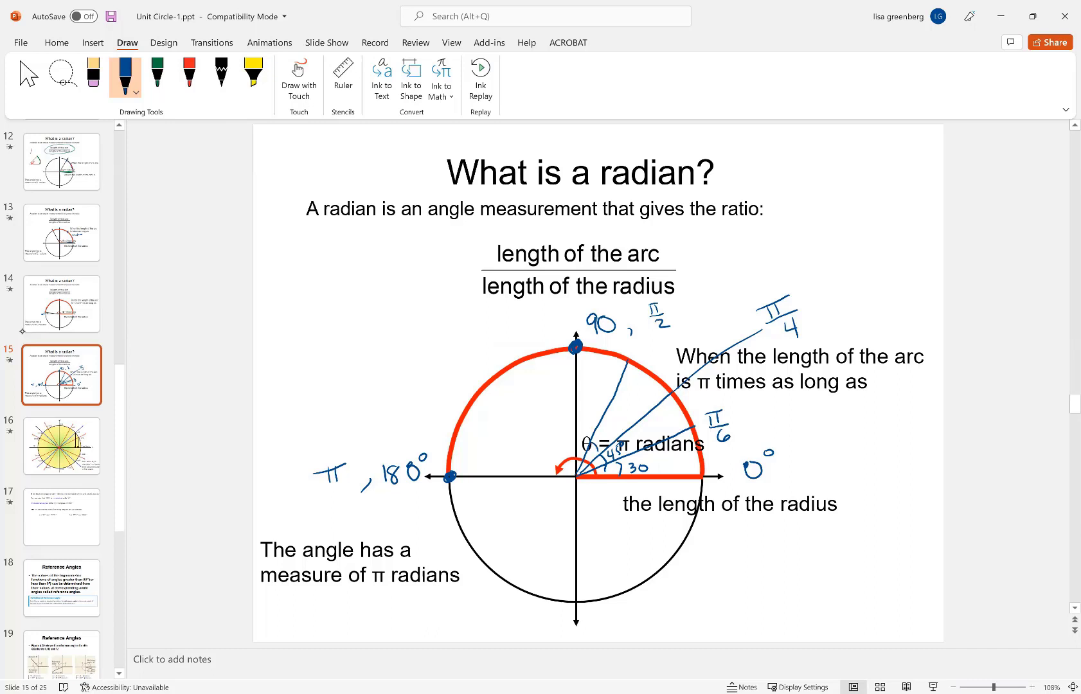
drag(814, 303, 812, 316)
mouse_move(752, 421)
mouse_down()
mouse_move(748, 433)
mouse_move(787, 412)
mouse_up()
drag(792, 402, 792, 399)
mouse_move(833, 275)
mouse_down()
mouse_move(836, 293)
mouse_move(847, 283)
mouse_up()
drag(841, 264, 857, 254)
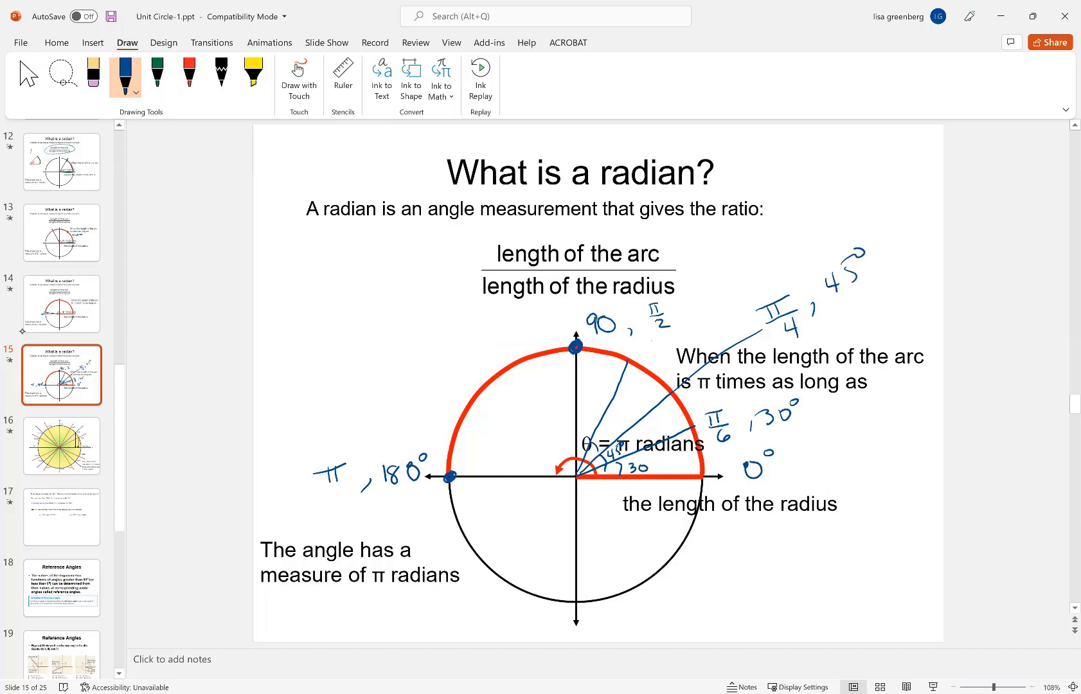
Step: Label the 60° ray with 60° and π/3
mouse_move(659, 339)
mouse_down()
mouse_move(655, 354)
mouse_move(671, 341)
mouse_up()
drag(682, 328, 681, 324)
drag(701, 329, 698, 342)
drag(706, 300, 705, 313)
mouse_move(697, 297)
mouse_down()
mouse_move(713, 294)
mouse_move(717, 310)
mouse_up()
mouse_move(701, 318)
mouse_down()
mouse_move(716, 310)
mouse_move(717, 331)
mouse_up()
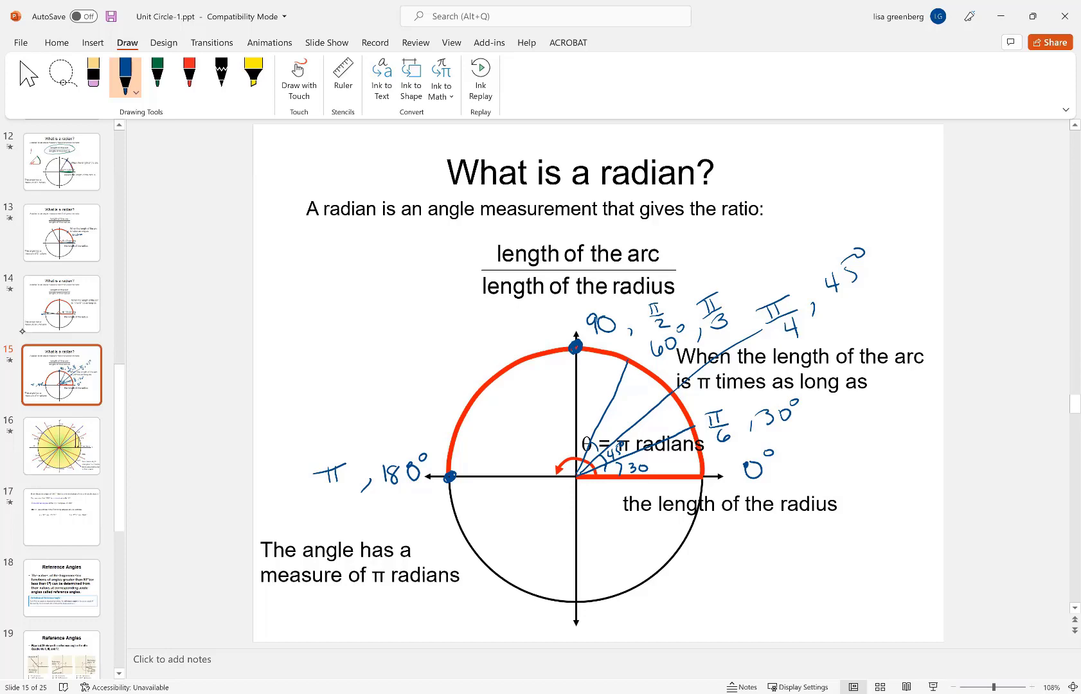
Step: On the unit-circle slide 16, write (1,0) and dot the 0-radian point
click(61, 446)
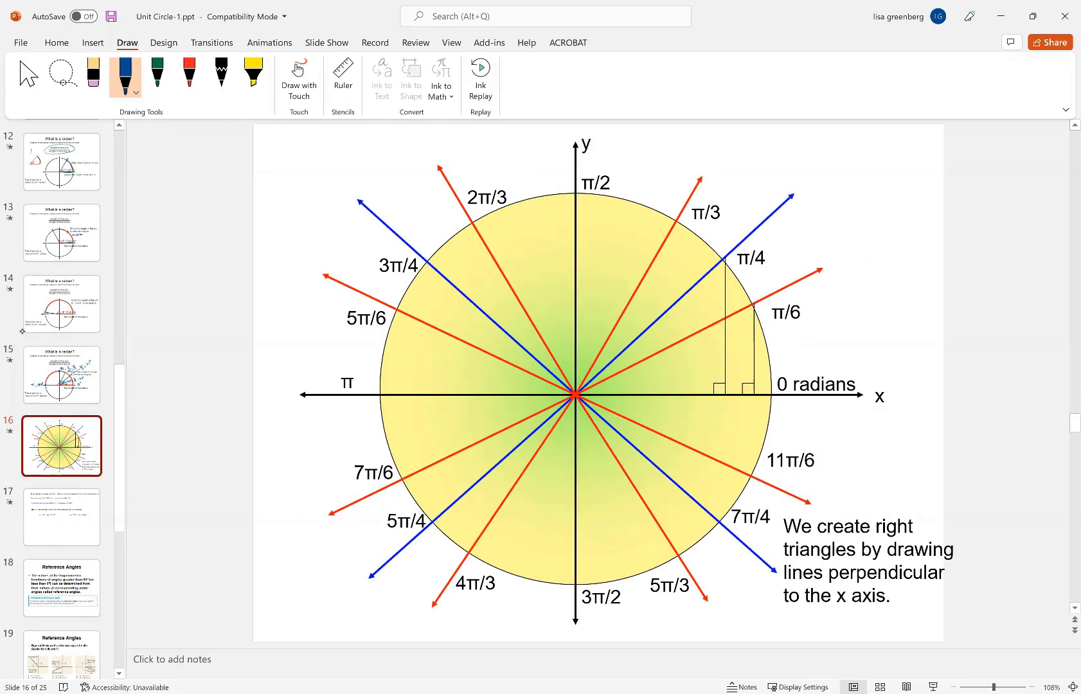
mouse_move(878, 361)
mouse_down()
mouse_move(905, 386)
mouse_move(920, 368)
mouse_move(933, 385)
mouse_up()
click(770, 395)
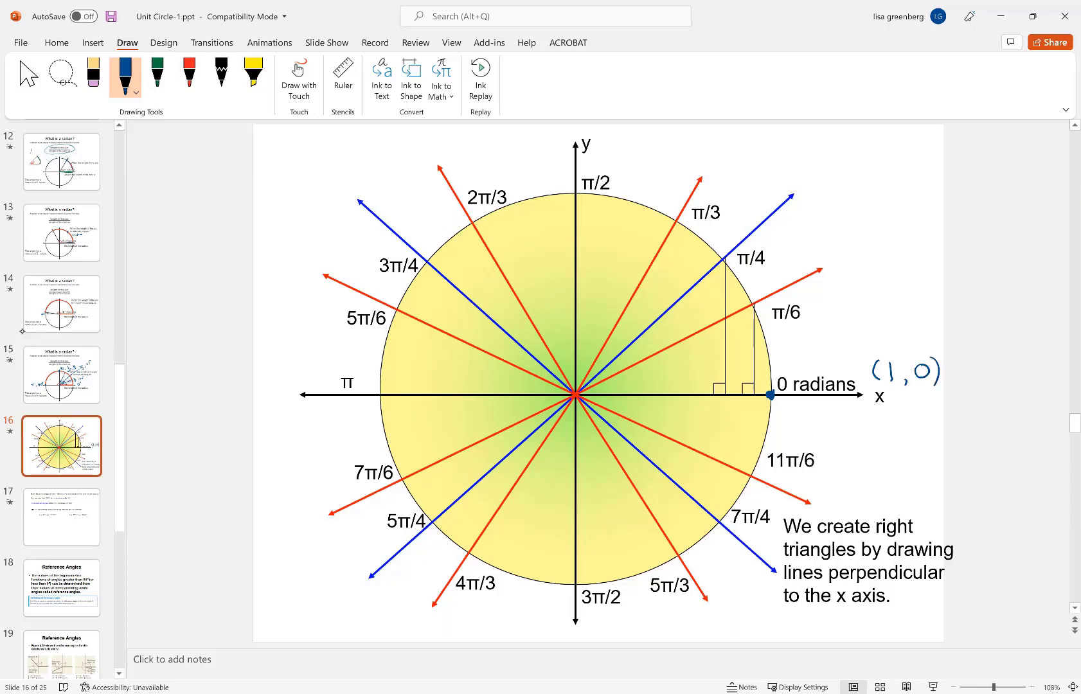
Step: Add 30° beside π/6, trace the π/6 triangle's base and side, and write coordinates (√3/2, 1/2)
mouse_move(810, 319)
mouse_down()
mouse_move(809, 328)
mouse_move(837, 305)
mouse_up()
drag(849, 299, 849, 300)
drag(843, 244, 846, 270)
mouse_move(577, 395)
mouse_down()
mouse_move(742, 391)
mouse_move(582, 393)
mouse_move(736, 388)
mouse_move(610, 392)
mouse_move(695, 389)
mouse_up()
drag(756, 302, 753, 388)
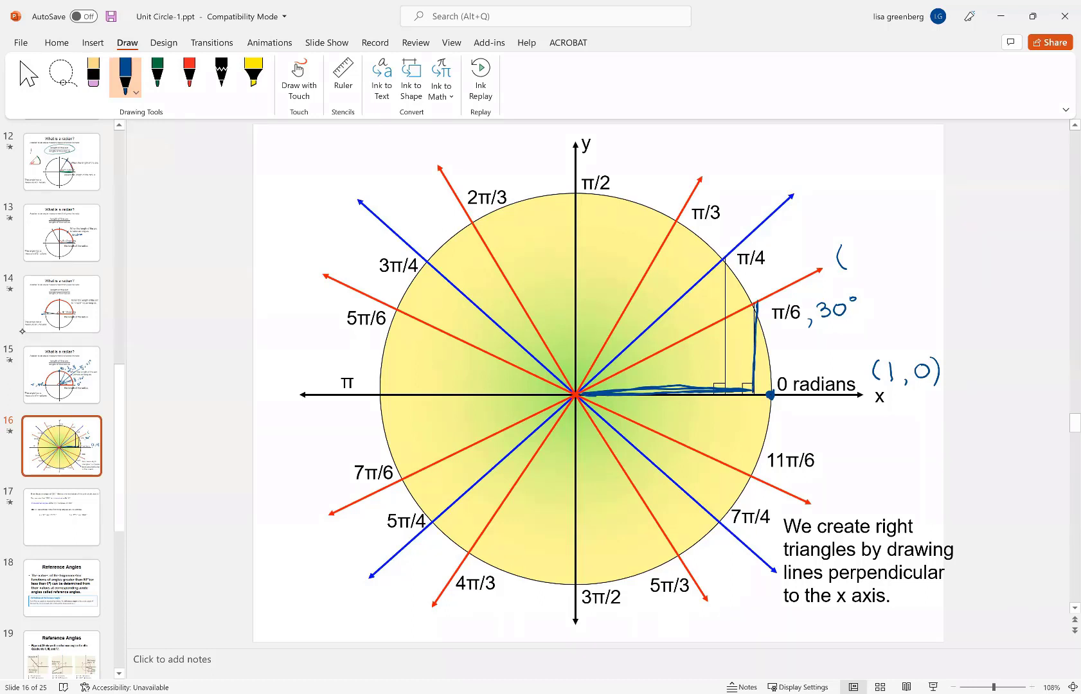
mouse_move(854, 244)
mouse_down()
mouse_move(864, 227)
mouse_move(875, 260)
mouse_move(901, 231)
mouse_move(920, 244)
mouse_move(933, 229)
mouse_move(925, 246)
mouse_up()
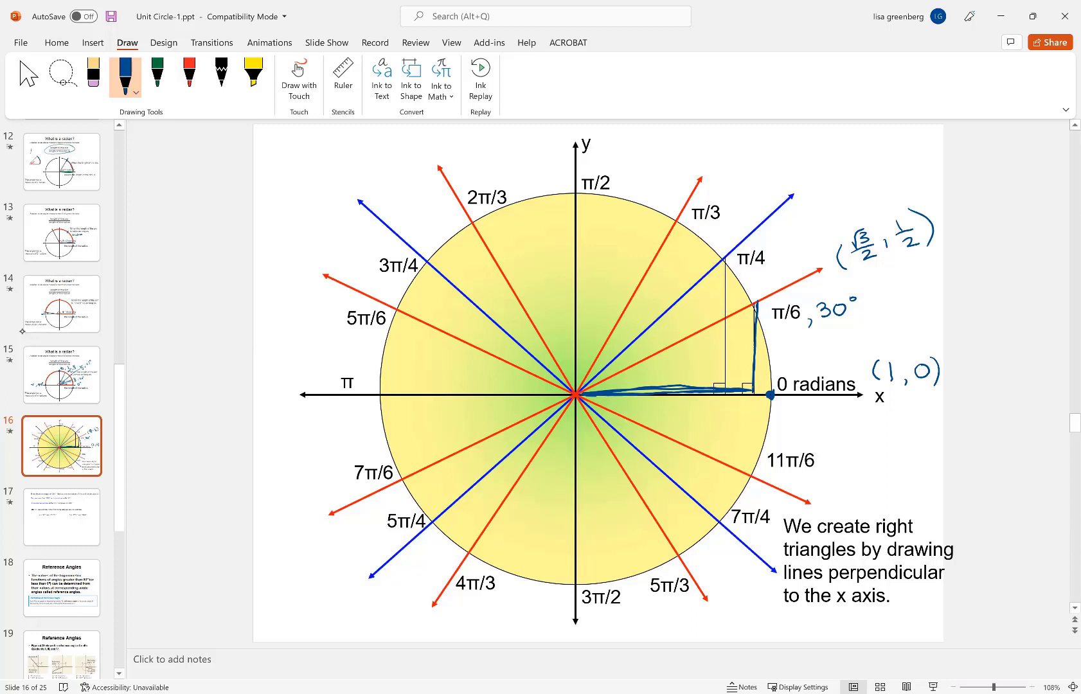
Step: Label π/4 with 45° and the coordinates (√2/2, √2/2)
mouse_move(778, 255)
mouse_down()
mouse_move(776, 265)
mouse_move(794, 248)
mouse_up()
drag(798, 229, 809, 224)
mouse_move(821, 163)
mouse_down()
mouse_move(819, 189)
mouse_move(824, 162)
mouse_move(848, 163)
mouse_up()
drag(829, 173, 855, 162)
mouse_move(839, 173)
mouse_down()
mouse_move(855, 181)
mouse_move(866, 165)
mouse_up()
mouse_move(871, 143)
mouse_down()
mouse_move(887, 130)
mouse_move(897, 147)
mouse_up()
mouse_move(887, 157)
mouse_down()
mouse_move(907, 128)
mouse_move(912, 161)
mouse_up()
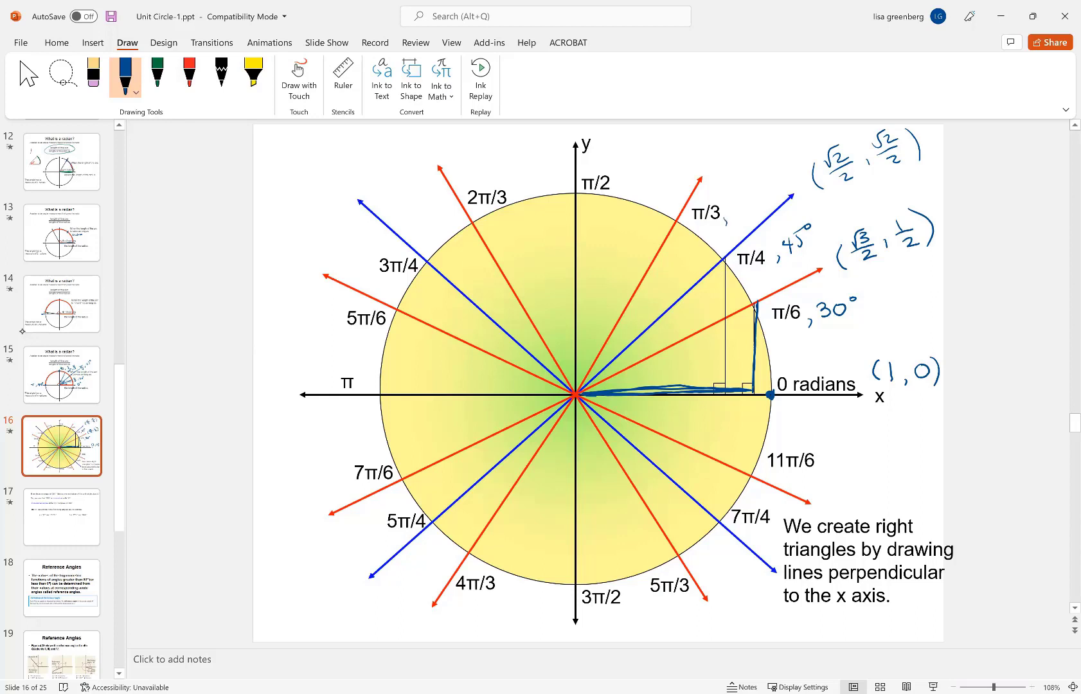
Step: Label π/3 with 60° and (1/2, √3/2), drop its perpendicular, and mark π/2 as 90°, (0,1)
mouse_move(742, 202)
mouse_down()
mouse_move(737, 212)
mouse_move(751, 200)
mouse_up()
drag(754, 189, 760, 191)
mouse_move(710, 144)
mouse_down()
mouse_move(706, 168)
mouse_move(720, 172)
mouse_up()
drag(677, 222, 678, 388)
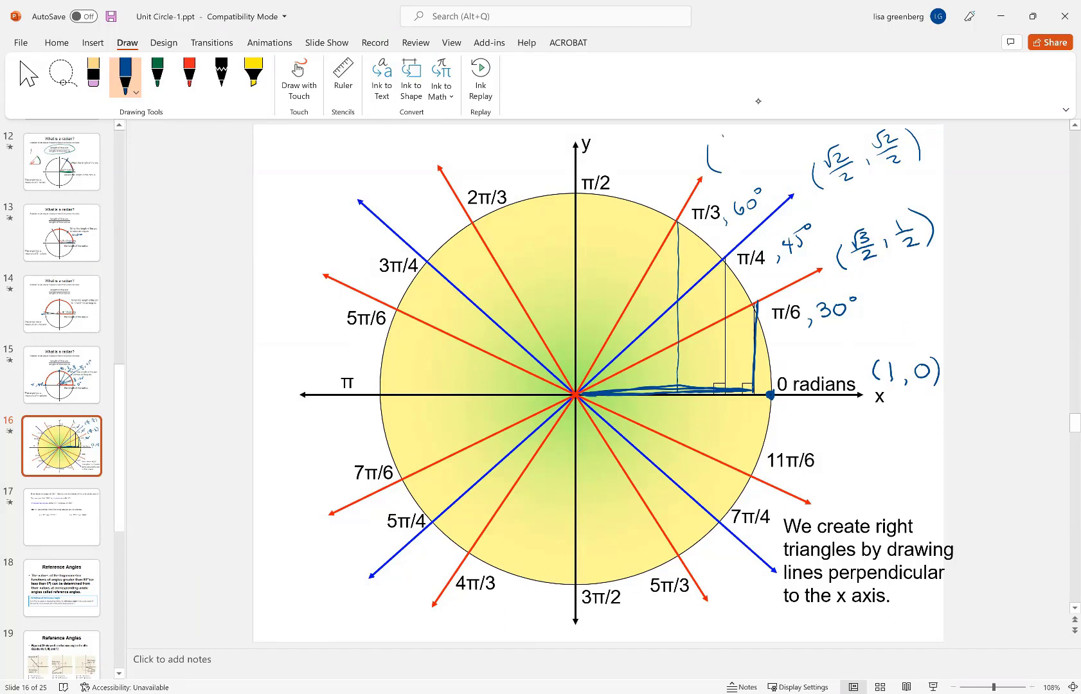
drag(723, 136, 726, 146)
mouse_move(716, 150)
mouse_down()
mouse_move(735, 147)
mouse_move(737, 166)
mouse_up()
mouse_move(746, 148)
mouse_down()
mouse_move(771, 129)
mouse_move(771, 145)
mouse_move(785, 148)
mouse_up()
drag(768, 153, 798, 160)
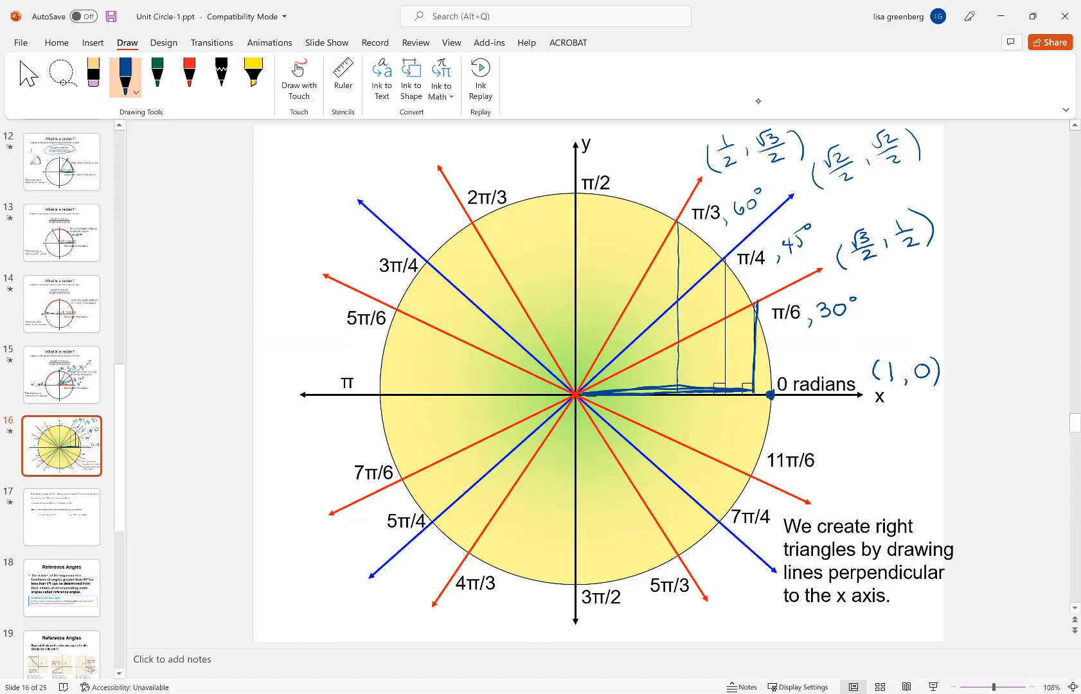
mouse_move(623, 185)
mouse_down()
mouse_move(620, 197)
mouse_move(646, 168)
mouse_move(602, 152)
mouse_move(610, 162)
mouse_move(623, 141)
mouse_up()
mouse_move(636, 148)
mouse_down()
mouse_move(633, 158)
mouse_move(651, 155)
mouse_up()
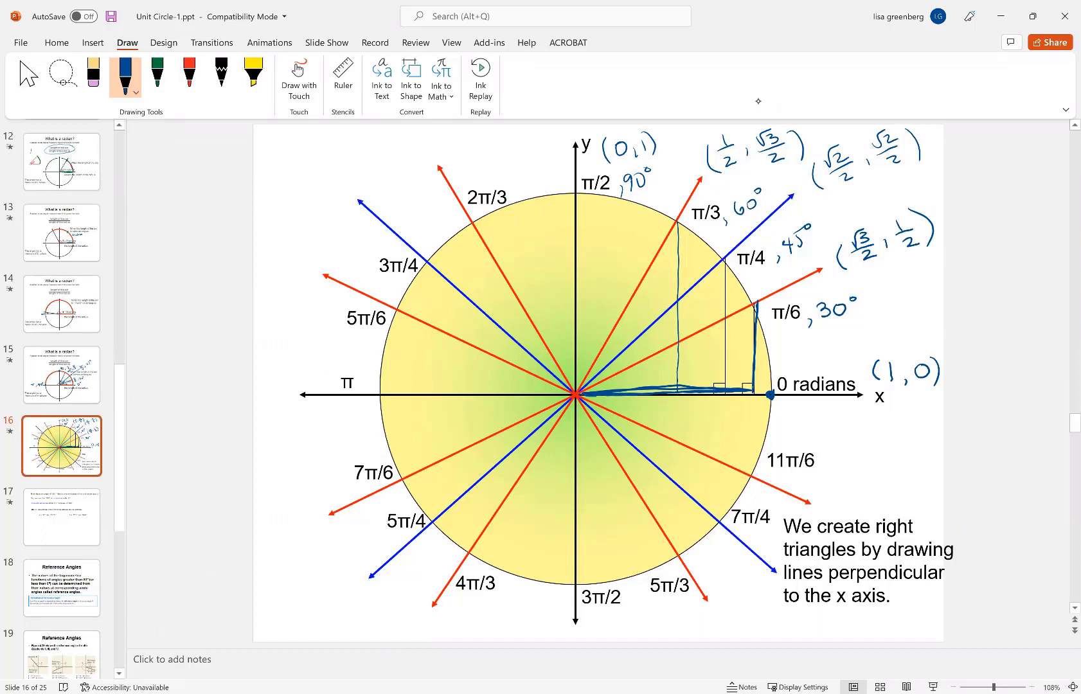
Step: In green, write the margin comparisons 1/2 > 1/4 and 1/4 > 1/10
click(158, 71)
mouse_move(164, 135)
mouse_down()
mouse_move(175, 151)
mouse_move(155, 175)
mouse_move(170, 176)
mouse_up()
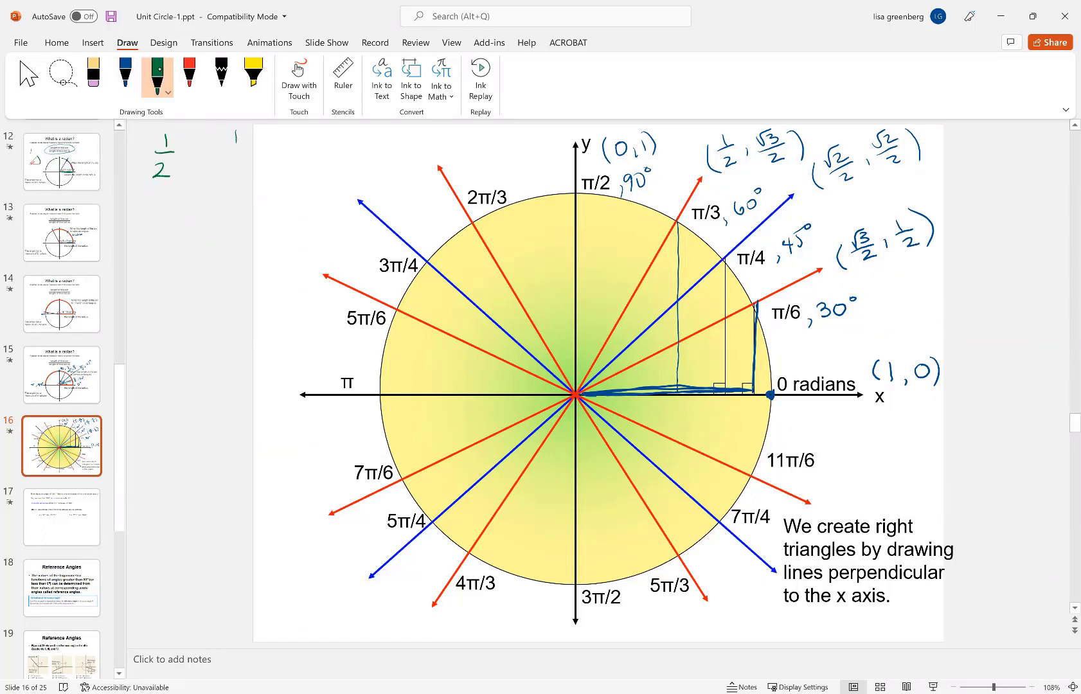
mouse_move(226, 148)
mouse_down()
mouse_move(247, 147)
mouse_move(238, 181)
mouse_up()
mouse_move(191, 139)
mouse_down()
mouse_move(201, 148)
mouse_move(193, 165)
mouse_up()
drag(160, 205, 163, 260)
drag(237, 203, 231, 248)
mouse_move(243, 234)
mouse_down()
mouse_move(241, 244)
mouse_move(243, 234)
mouse_up()
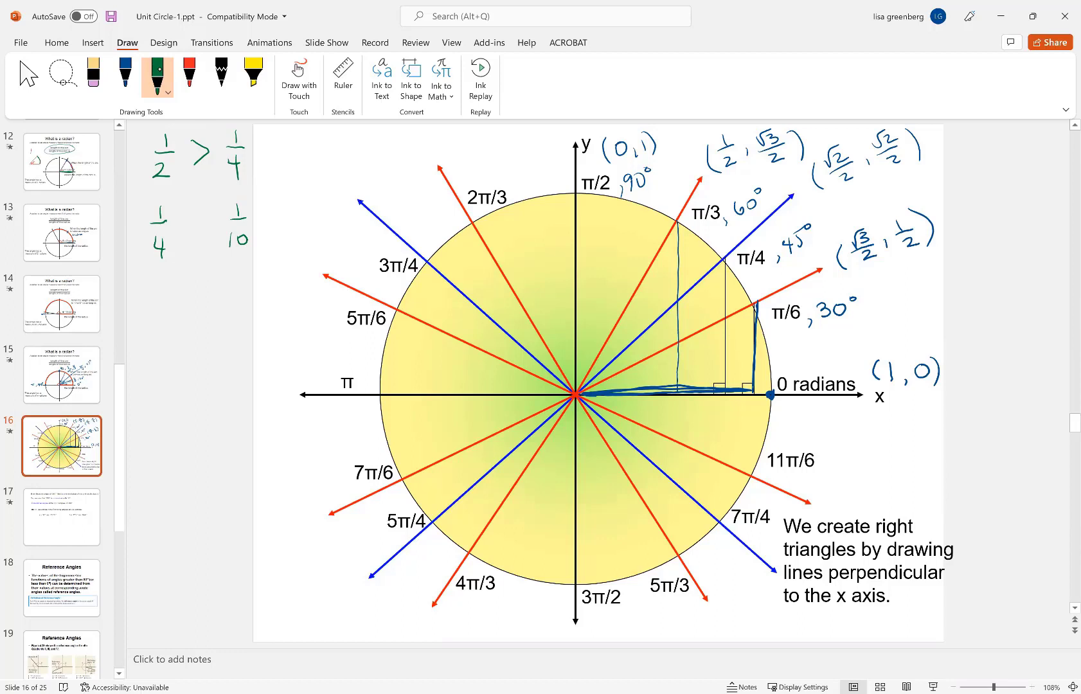
drag(183, 207, 195, 230)
Step: Underline the π/6 and 30° labels and trace from the 0-radian point up to π/6 in green
drag(775, 327, 798, 327)
drag(825, 326, 843, 326)
drag(768, 392, 755, 306)
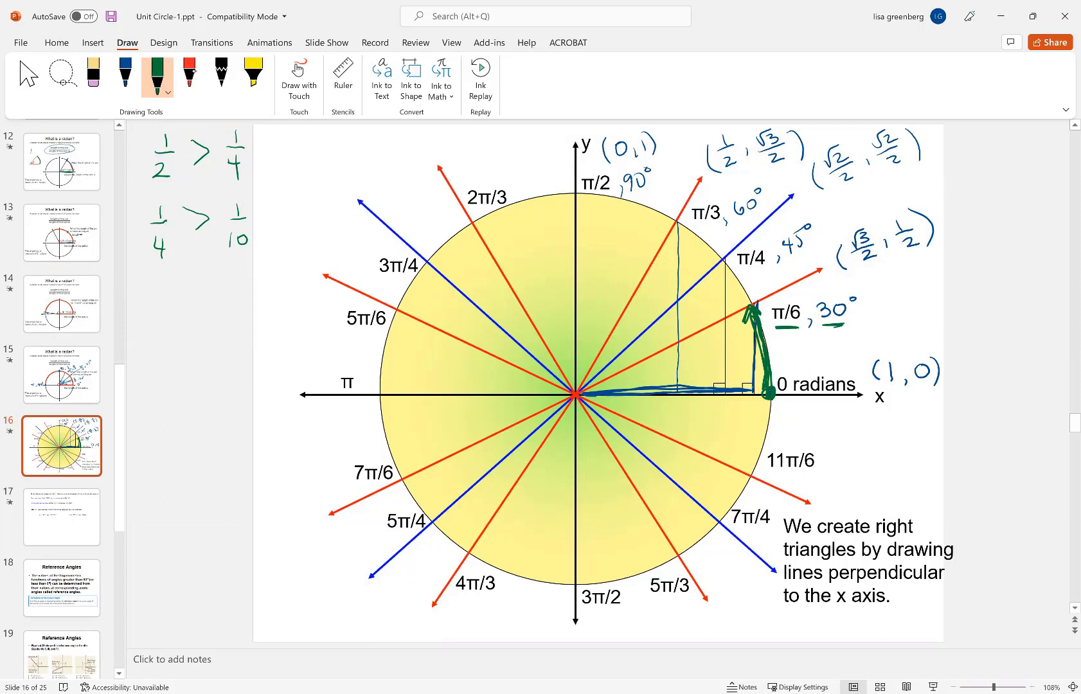
Step: In red, write the coordinate pair (√3/2, 1/2) in the left margin
click(191, 70)
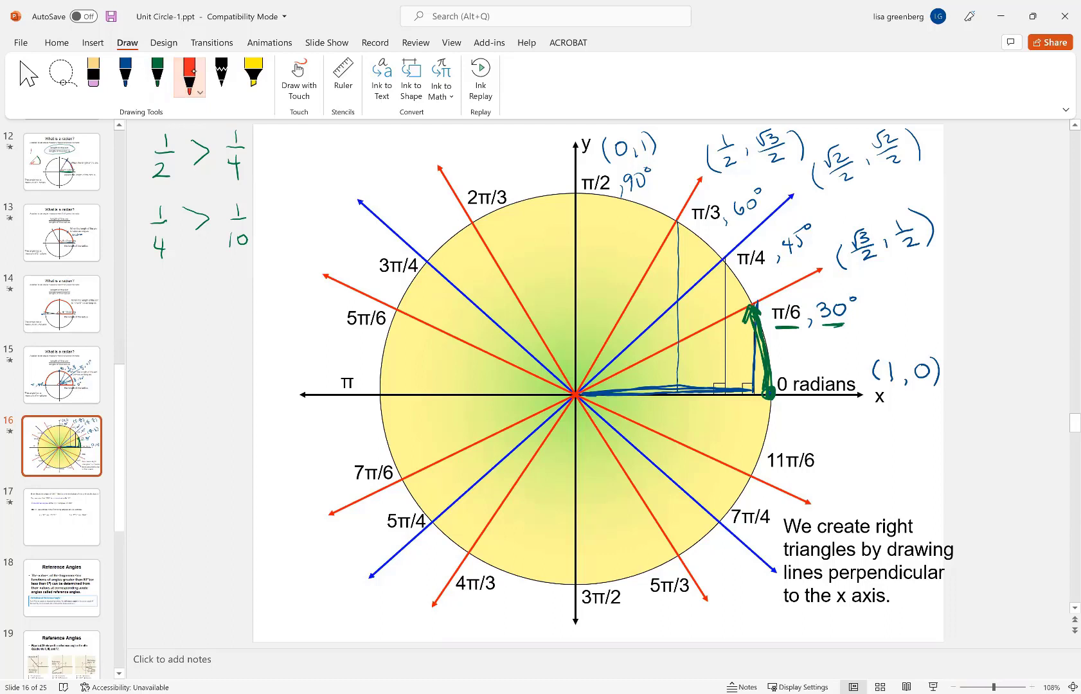
mouse_move(159, 288)
mouse_down()
mouse_move(164, 313)
mouse_move(193, 281)
mouse_move(182, 311)
mouse_up()
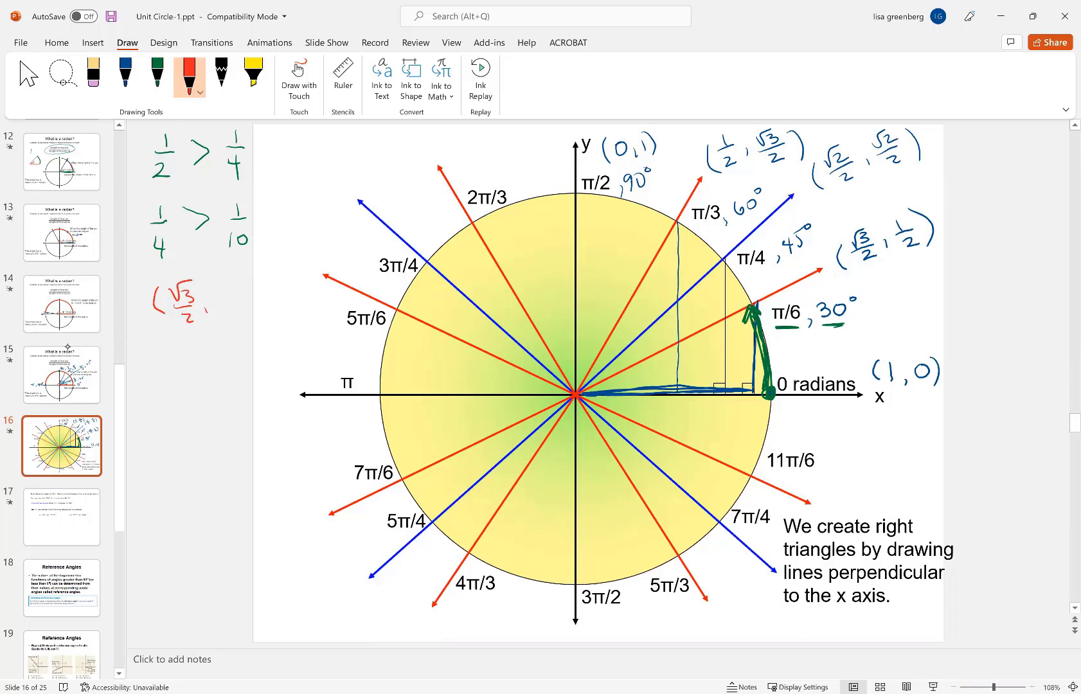
drag(222, 289, 223, 299)
mouse_move(216, 303)
mouse_down()
mouse_move(230, 301)
mouse_move(237, 318)
mouse_up()
drag(161, 346, 158, 375)
mouse_move(172, 351)
mouse_down()
mouse_move(185, 343)
mouse_move(198, 361)
mouse_up()
Step: Write the second pair (√2/2, √2/2) below it
drag(184, 372, 206, 374)
drag(214, 350, 234, 341)
drag(227, 352, 240, 379)
mouse_move(236, 335)
mouse_down()
mouse_move(251, 346)
mouse_move(246, 361)
mouse_up()
drag(169, 403, 166, 435)
mouse_move(187, 403)
mouse_down()
mouse_move(201, 414)
mouse_move(194, 437)
mouse_move(209, 438)
mouse_up()
Step: Write the third pair (1/2, √3/2) and star the (√2/2, √2/2) pair
drag(216, 409, 231, 396)
drag(231, 404, 240, 417)
drag(229, 426, 242, 435)
drag(243, 394, 247, 437)
mouse_move(128, 382)
mouse_down()
mouse_move(138, 367)
mouse_move(147, 378)
mouse_move(143, 362)
mouse_up()
drag(127, 378, 135, 369)
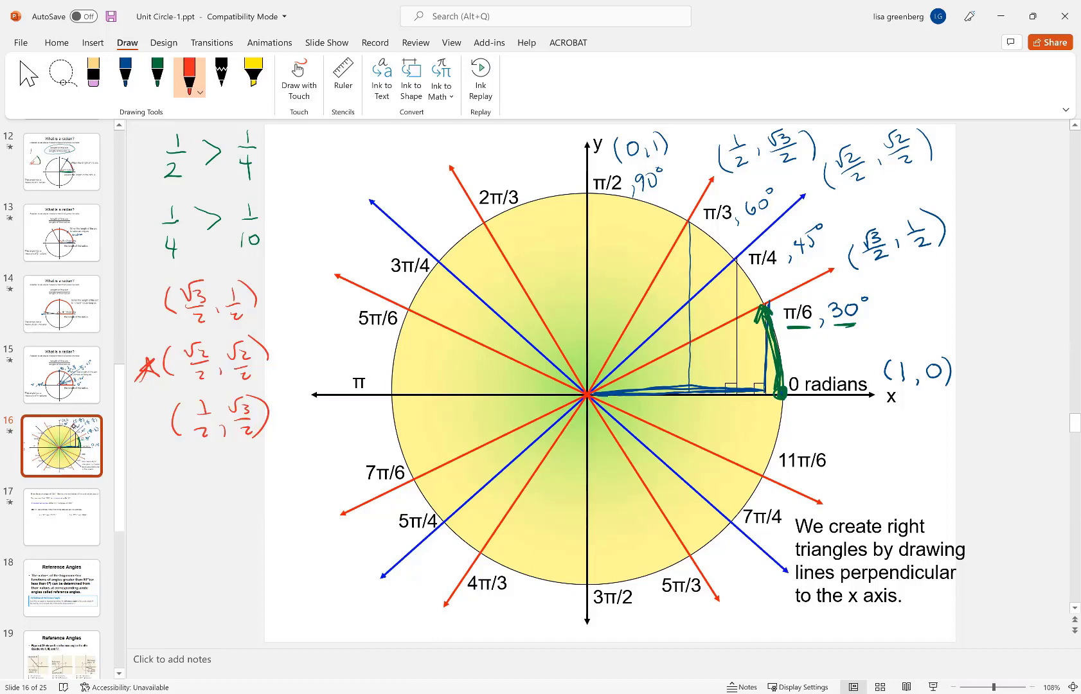
Step: Trace the π/6 triangle's vertical side, base and hypotenuse in red
drag(766, 303, 766, 389)
drag(588, 395, 758, 388)
drag(590, 395, 766, 304)
Step: Shade the triangle's interior with the green highlighter
click(254, 74)
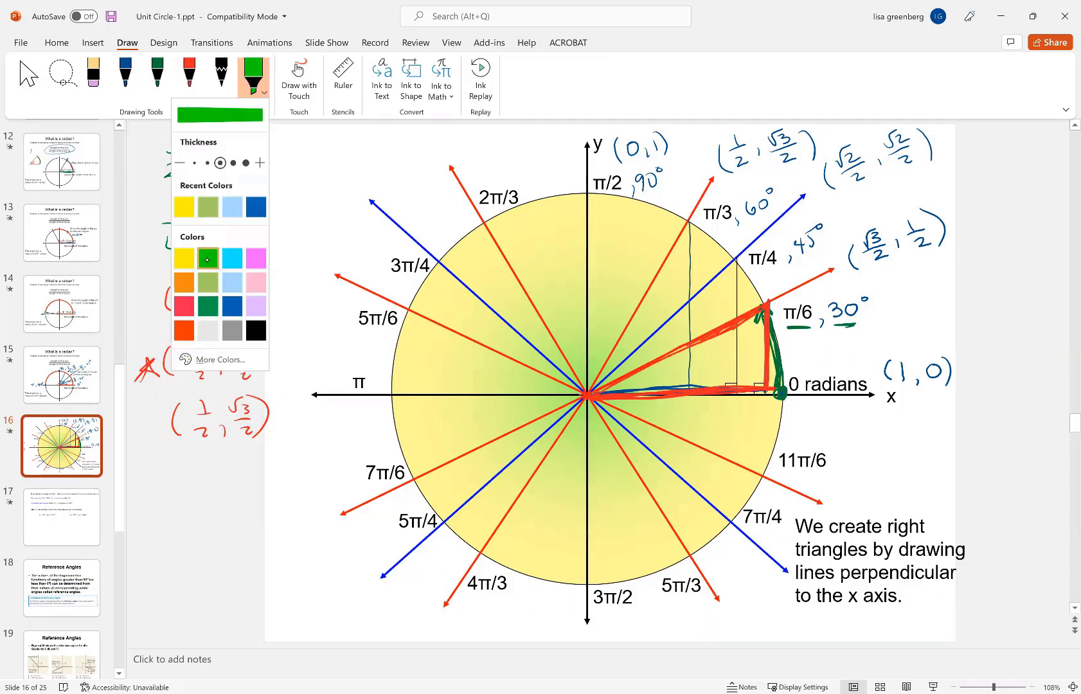
click(207, 259)
mouse_move(601, 391)
mouse_down()
mouse_move(733, 338)
mouse_move(616, 379)
mouse_move(764, 373)
mouse_move(738, 321)
mouse_move(745, 363)
mouse_move(763, 337)
mouse_move(712, 367)
mouse_up()
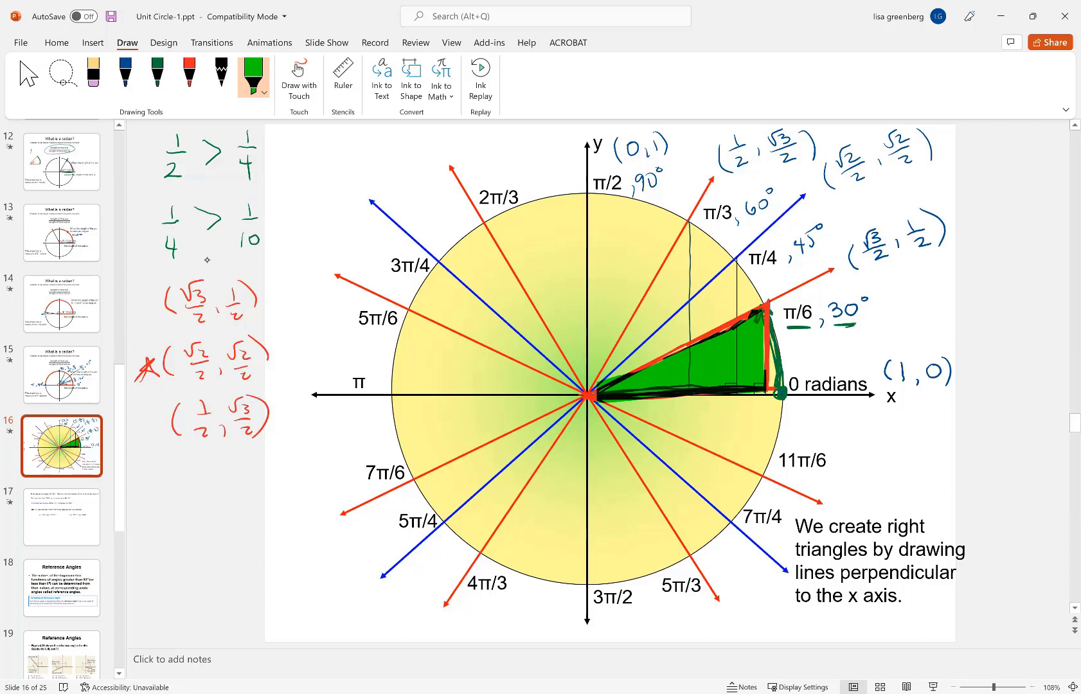
Step: With the green pen, circle the (1/2, √3/2) pair and write 1/2 below it
click(158, 74)
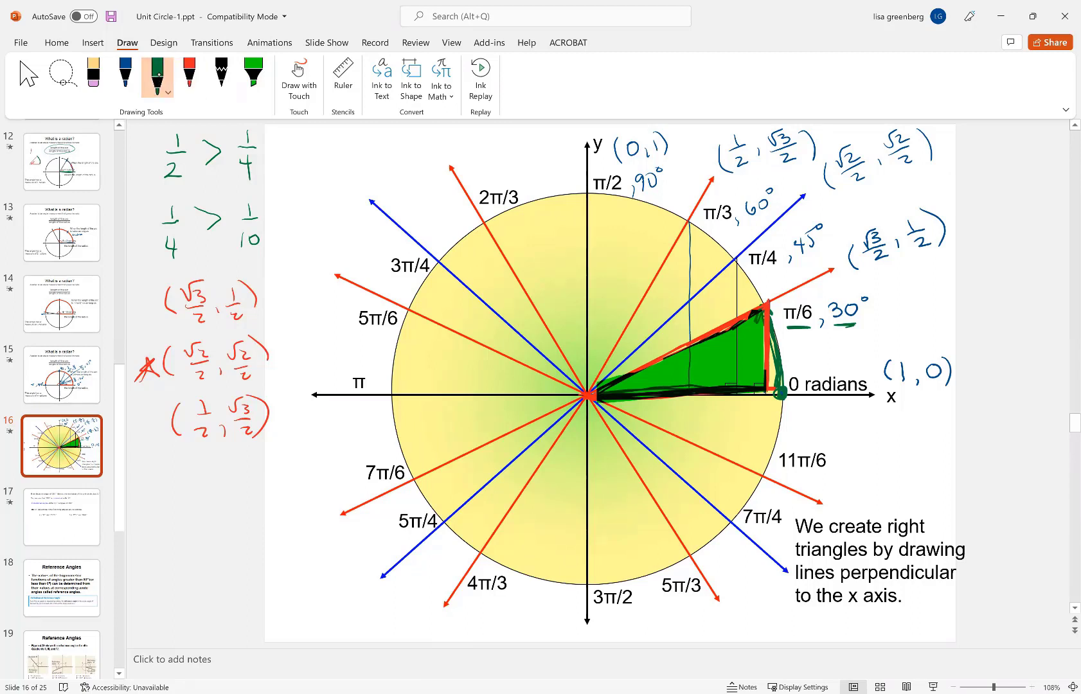
mouse_move(278, 387)
mouse_down()
mouse_move(193, 383)
mouse_move(257, 460)
mouse_move(280, 389)
mouse_up()
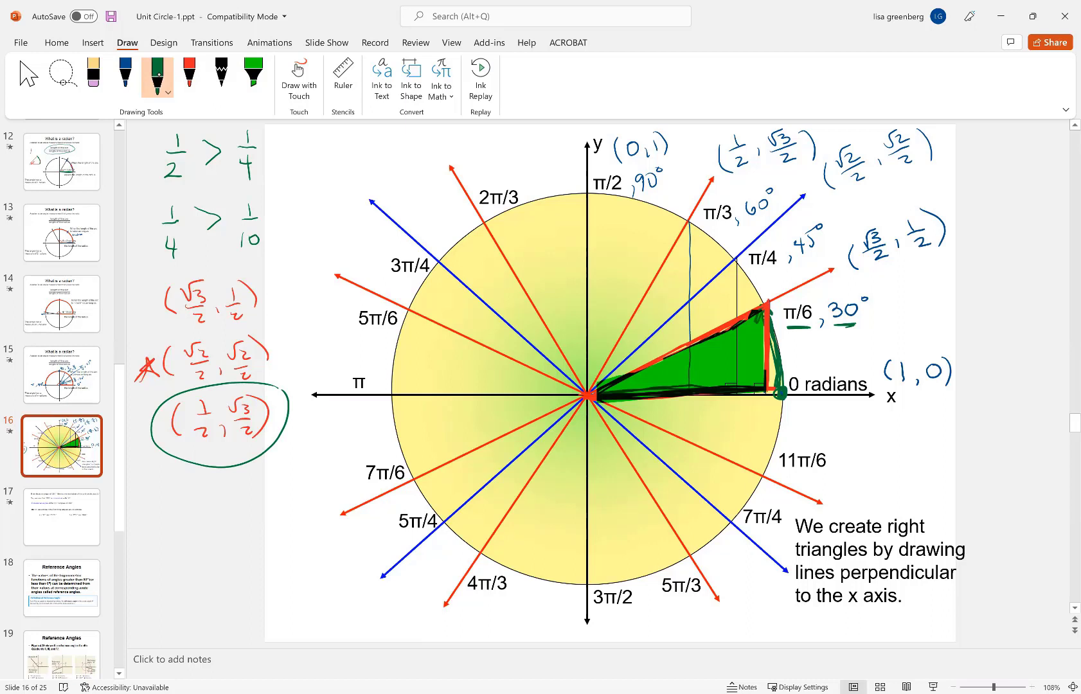
drag(159, 504, 168, 529)
drag(151, 545, 167, 559)
mouse_move(218, 521)
mouse_down()
mouse_move(239, 512)
mouse_move(241, 539)
mouse_up()
Step: Write √3/2 beside the 1/2 and circle the 1 and the √3
drag(228, 551, 239, 564)
drag(169, 495, 166, 494)
drag(222, 500, 218, 501)
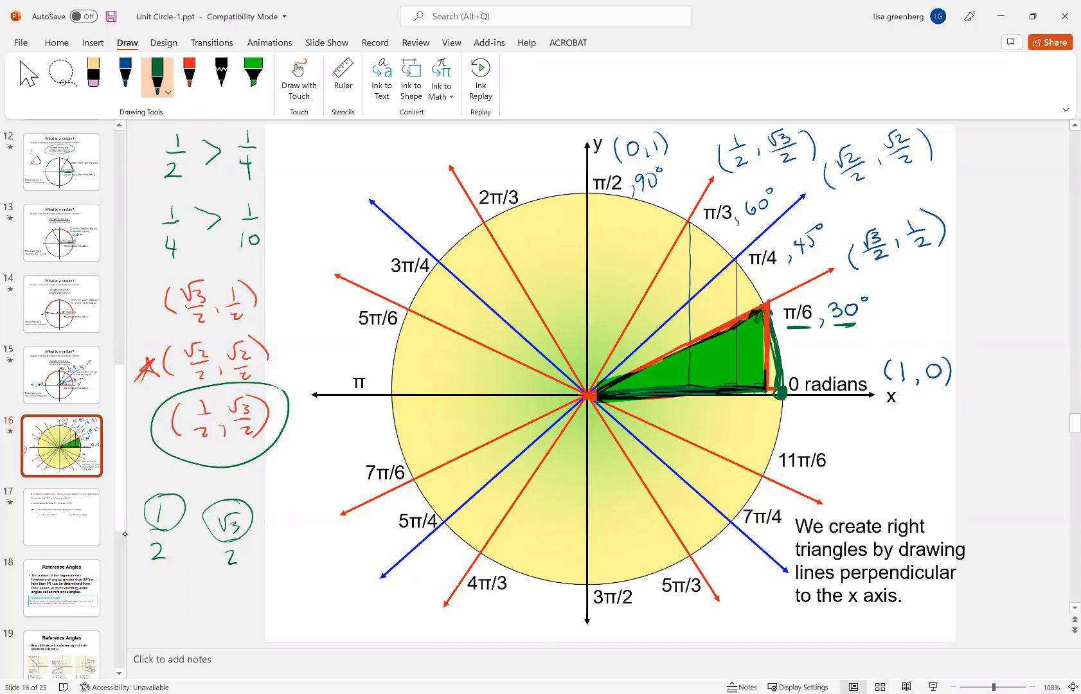
Step: Handwrite the green coordinates (√3/2, 1/2) to the right of the π/6, 30° label
mouse_move(894, 285)
mouse_down()
mouse_move(897, 319)
mouse_move(903, 285)
mouse_move(917, 276)
mouse_move(913, 292)
mouse_move(923, 296)
mouse_up()
drag(907, 306, 920, 313)
drag(949, 270, 952, 283)
mouse_move(944, 287)
mouse_down()
mouse_move(959, 283)
mouse_move(967, 297)
mouse_up()
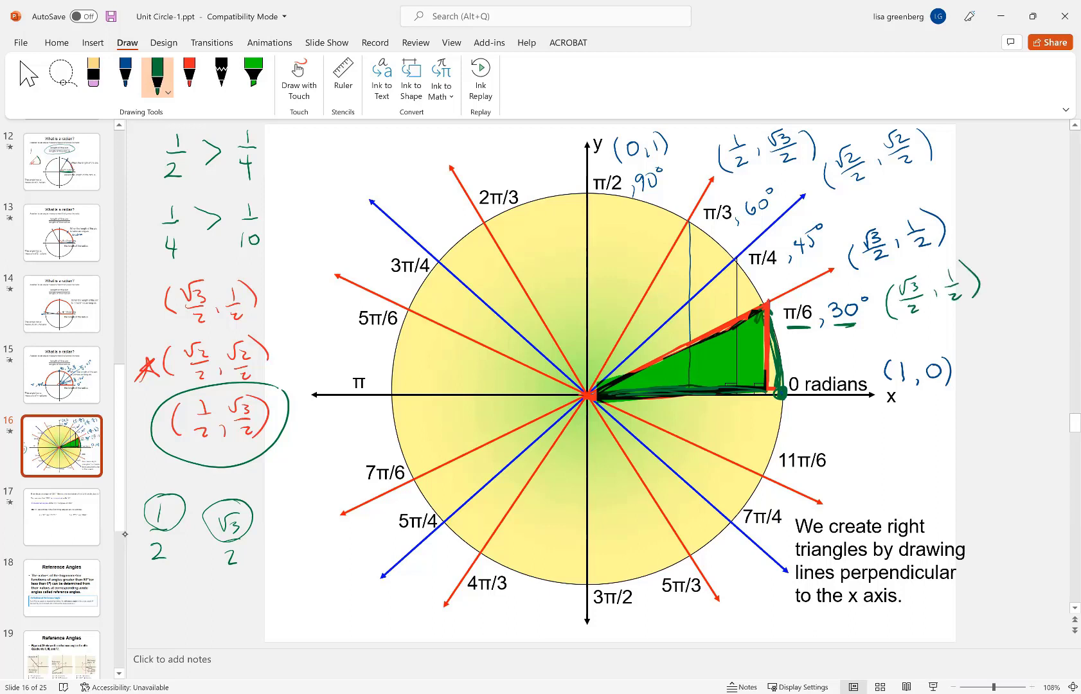